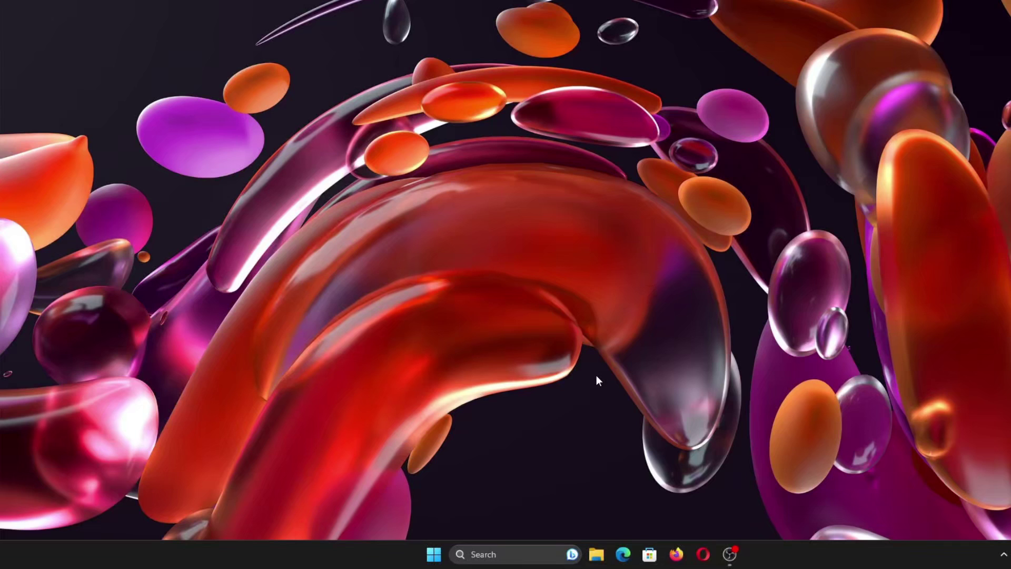
- Open the properties of Local Disk (C:) in File Explorer and view its storage usage details
click(596, 554)
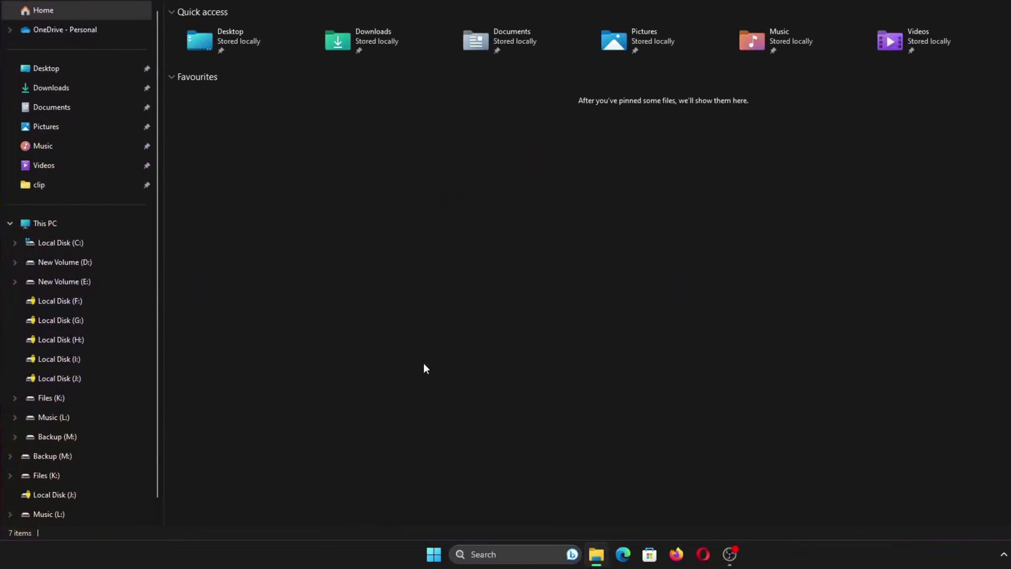
right_click(74, 246)
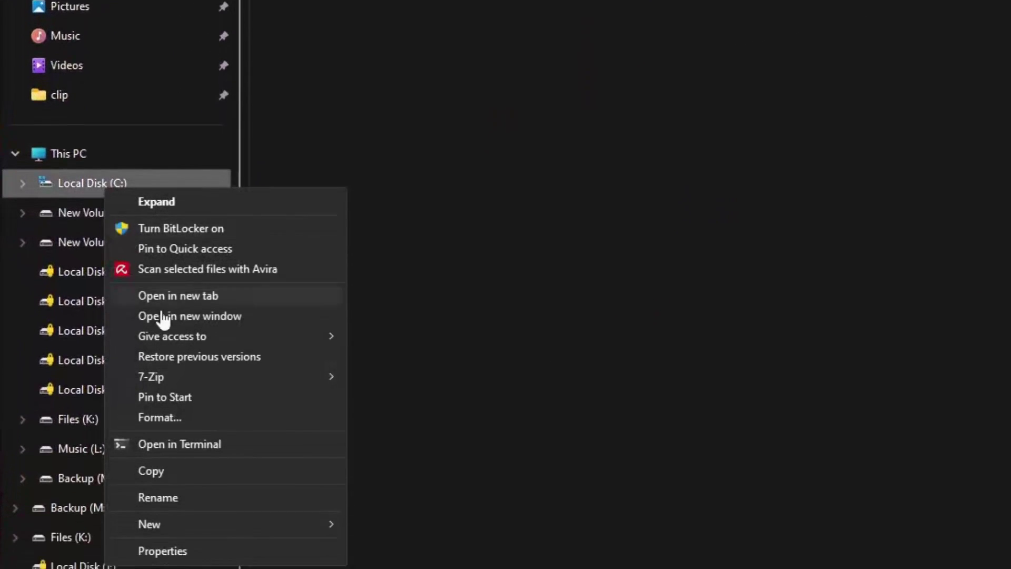
click(259, 553)
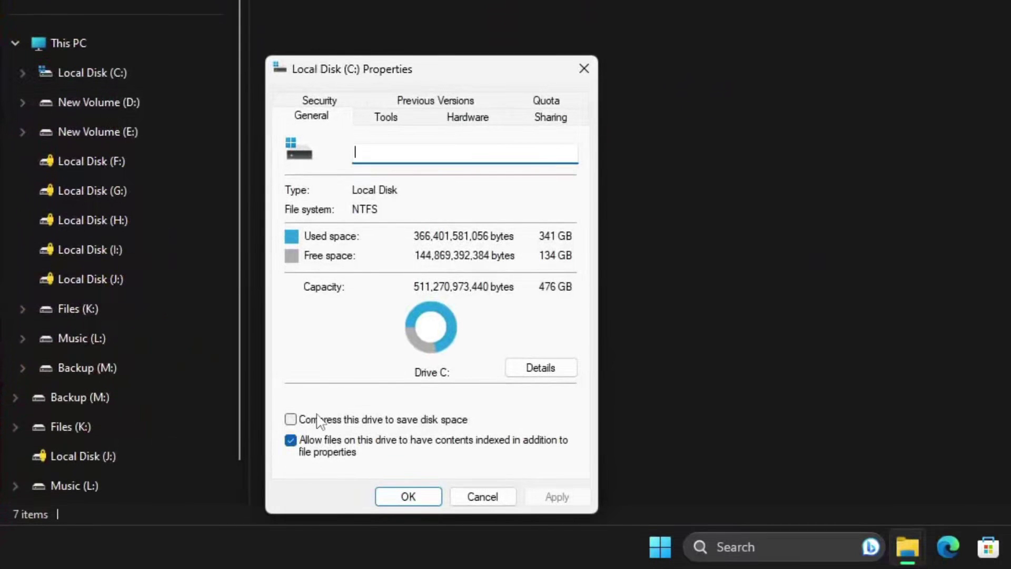
click(516, 373)
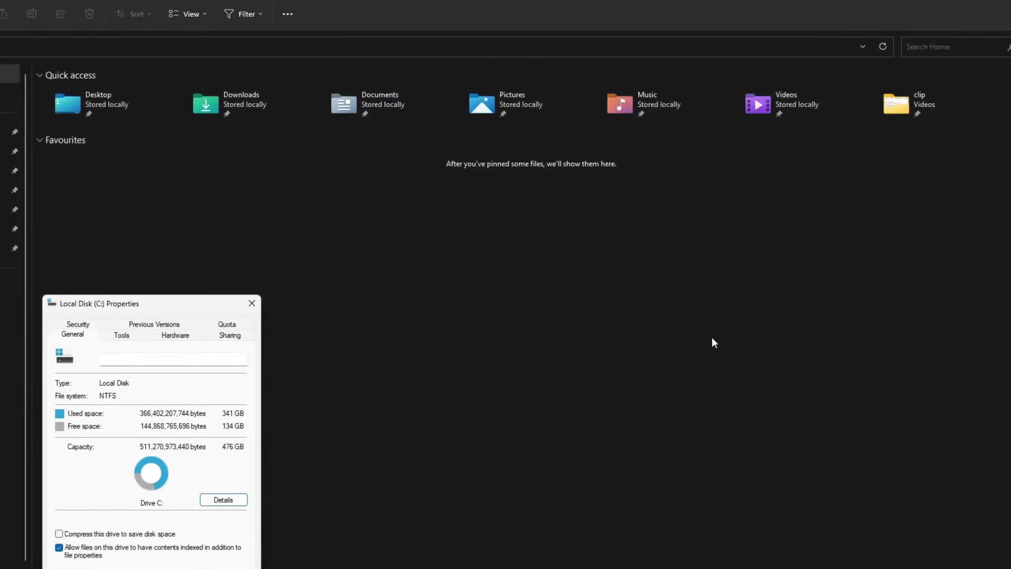
- Search Windows for storage and open Storage settings
key(super)
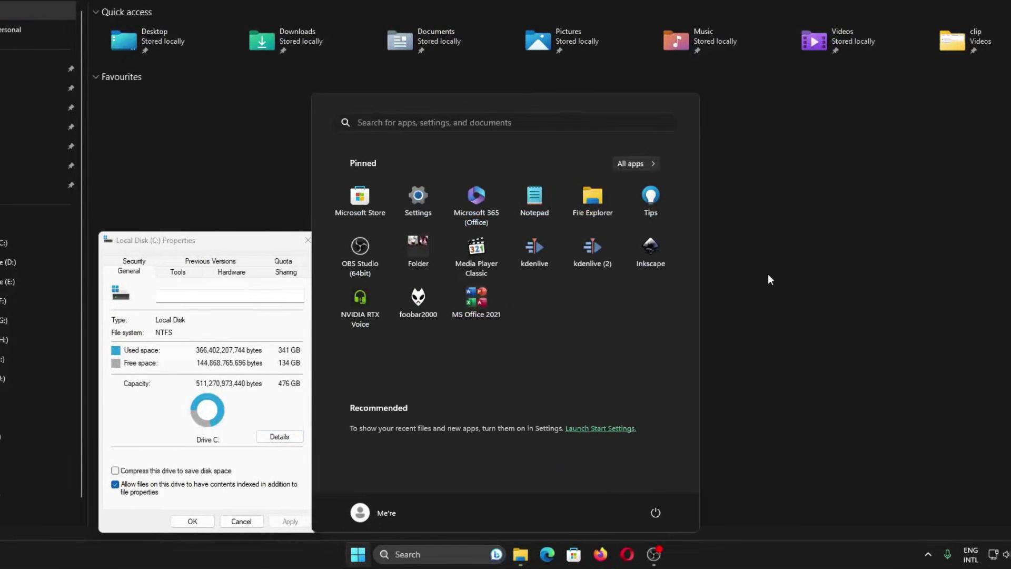
text(sto)
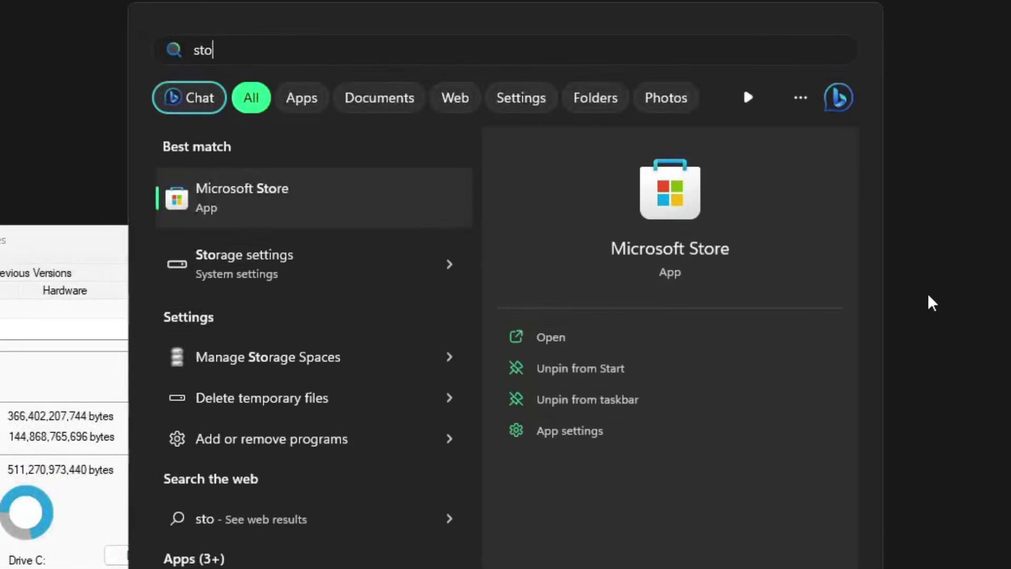
text(ra)
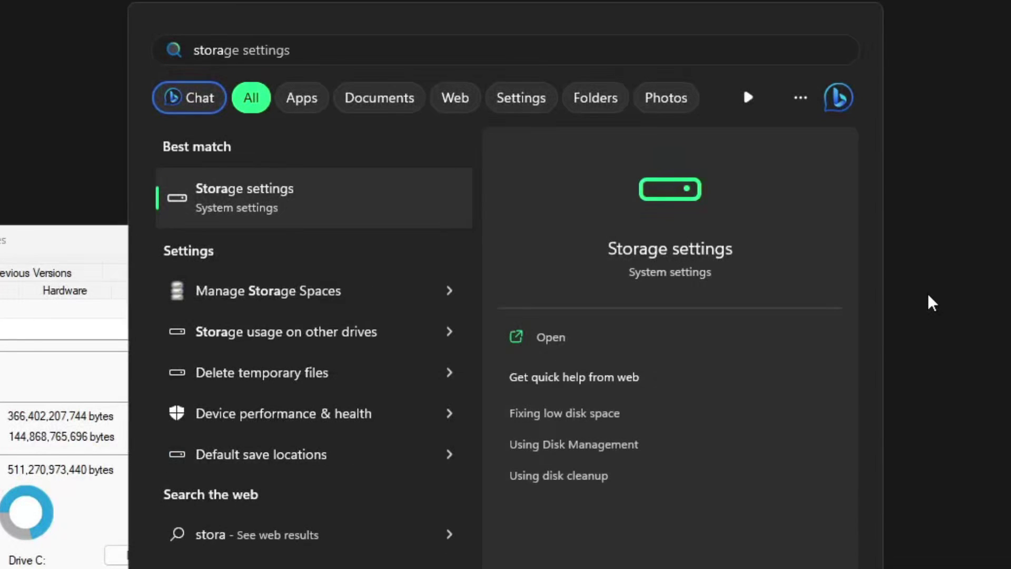
key(Return)
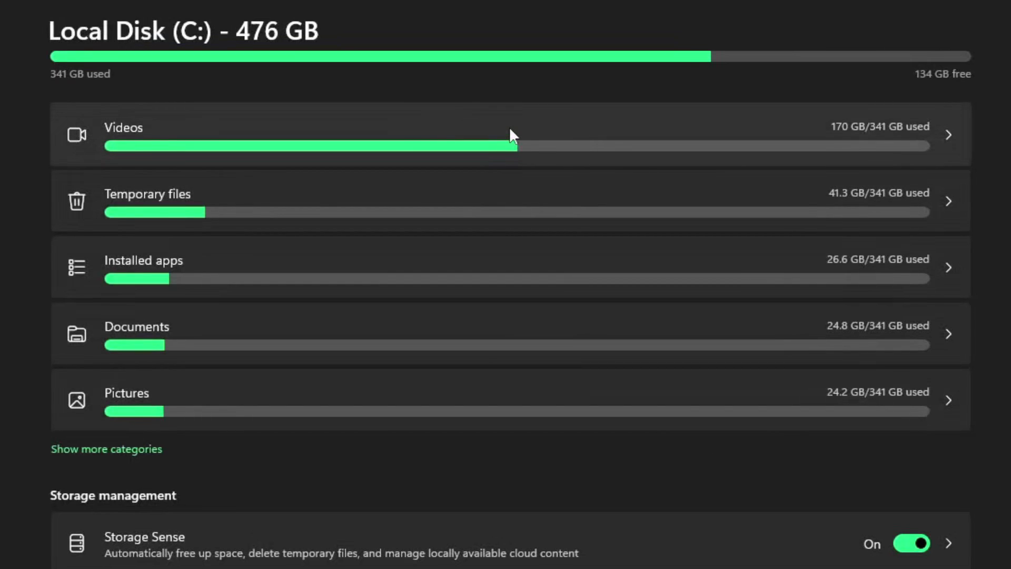
- Review the removable items in the Temporary files category and return to the Storage overview
click(509, 209)
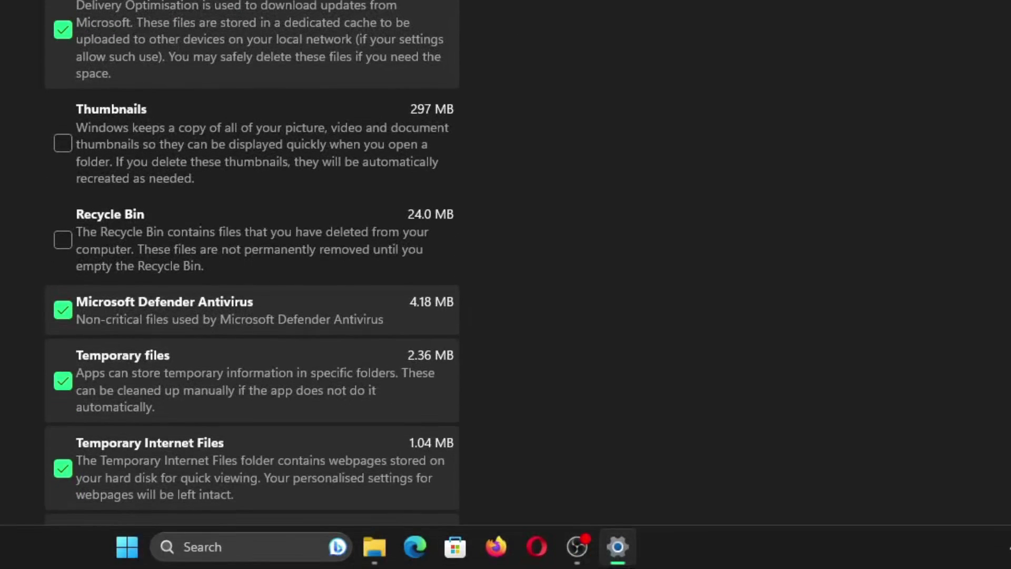
scroll(252, 262, down, 5)
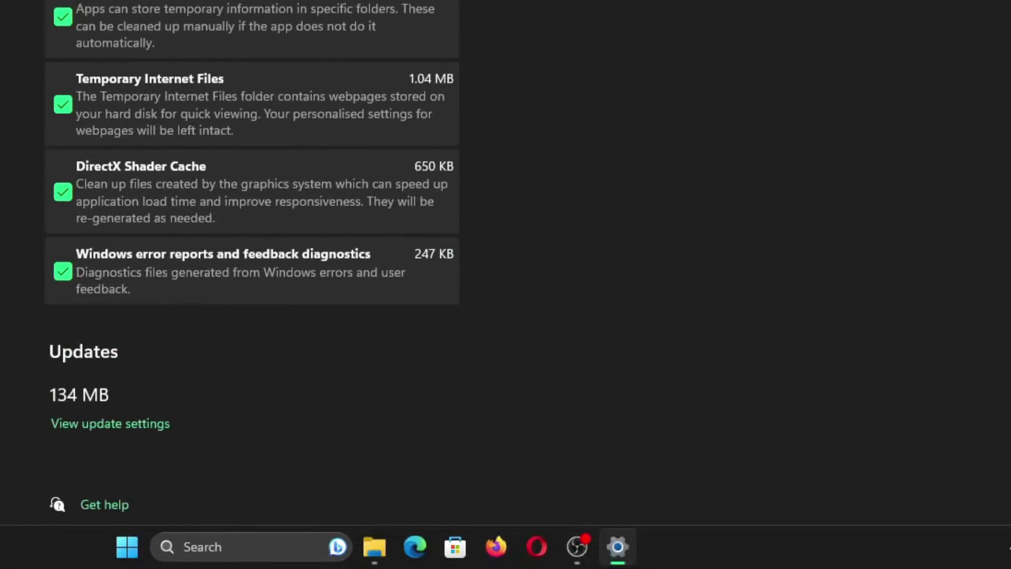
scroll(510, 216, up, 15)
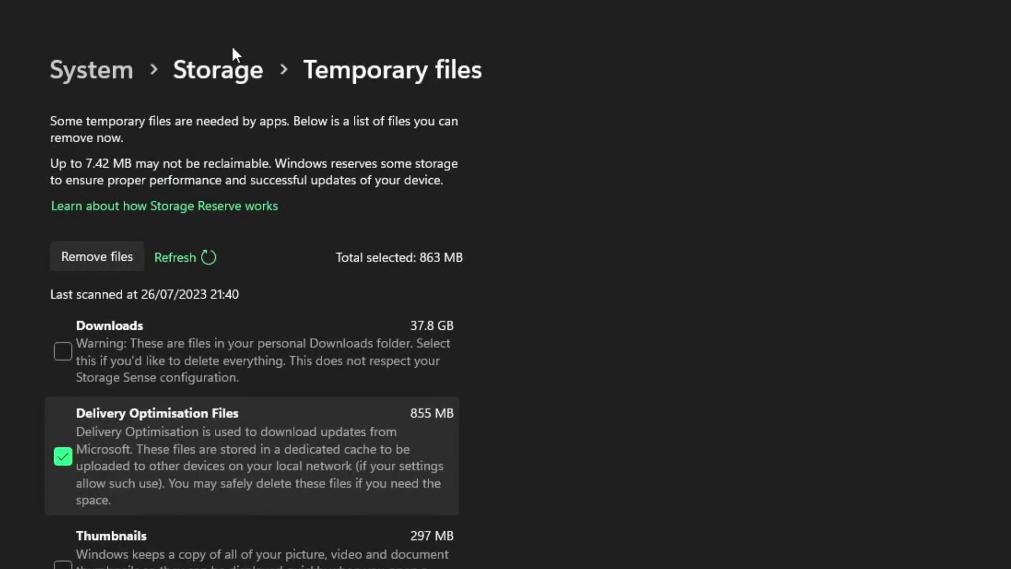
click(223, 69)
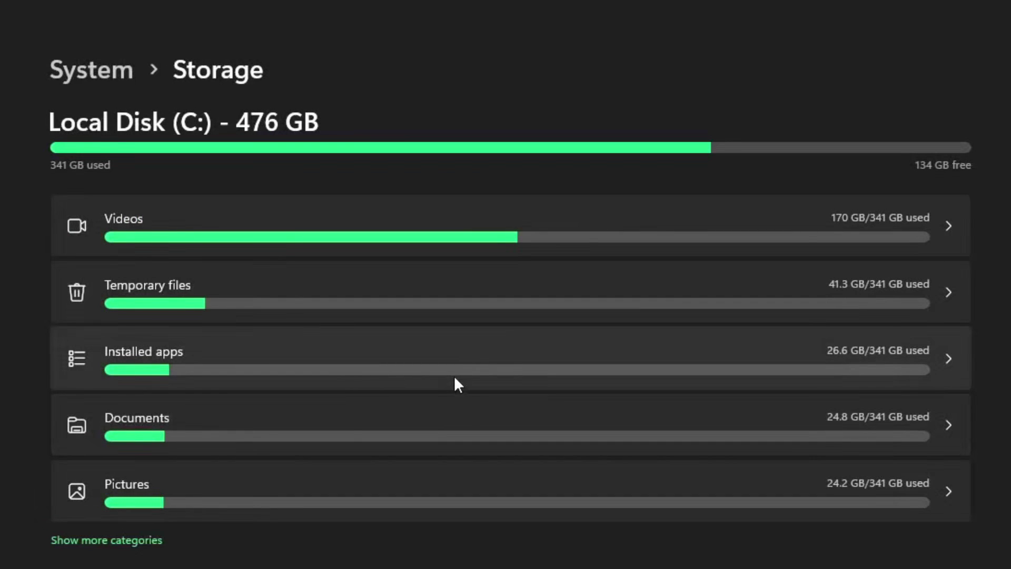
- Review all storage categories of Local Disk (C:), inspect the large folders under Other, and go back
click(85, 540)
scroll(495, 298, down, 10)
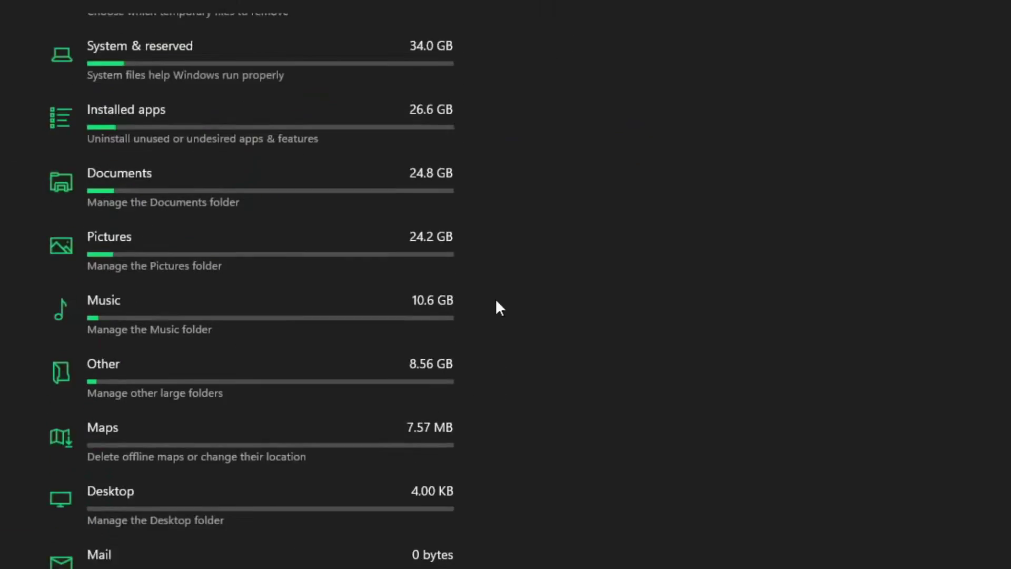
scroll(462, 310, up, 5)
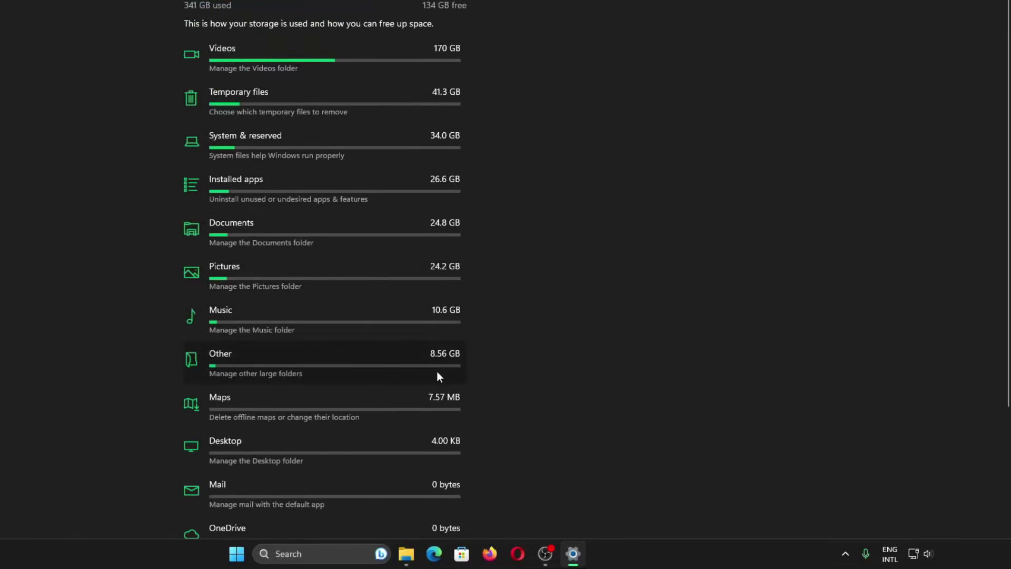
click(436, 374)
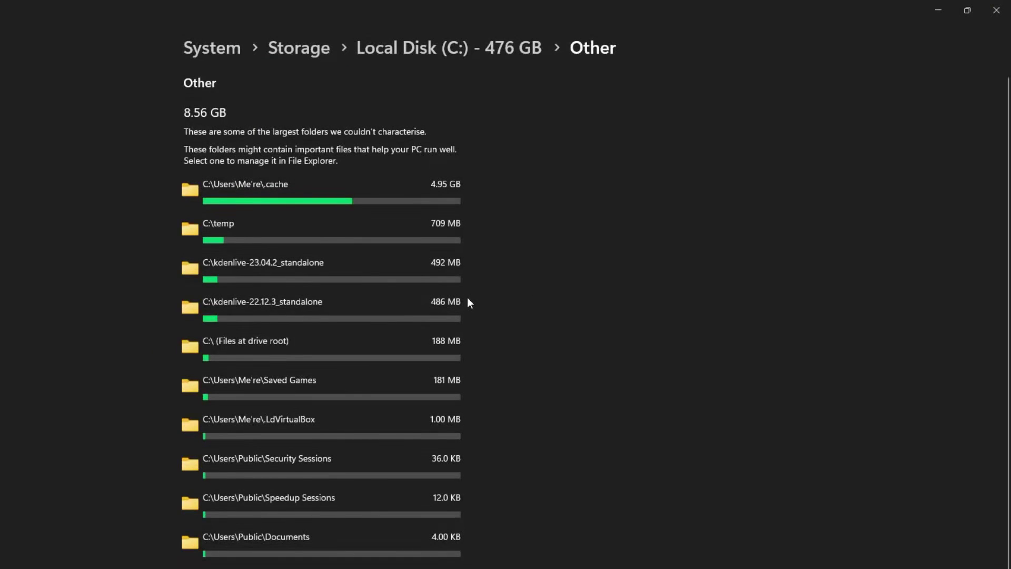
key(alt+Left)
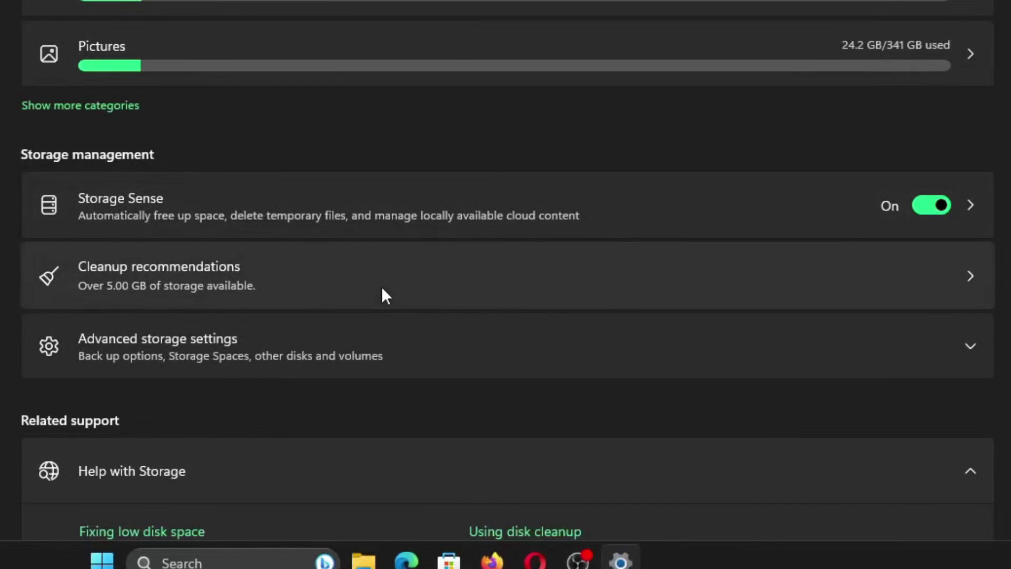
- Open the advanced temporary files options from Cleanup recommendations and mark Thumbnails for removal
click(383, 290)
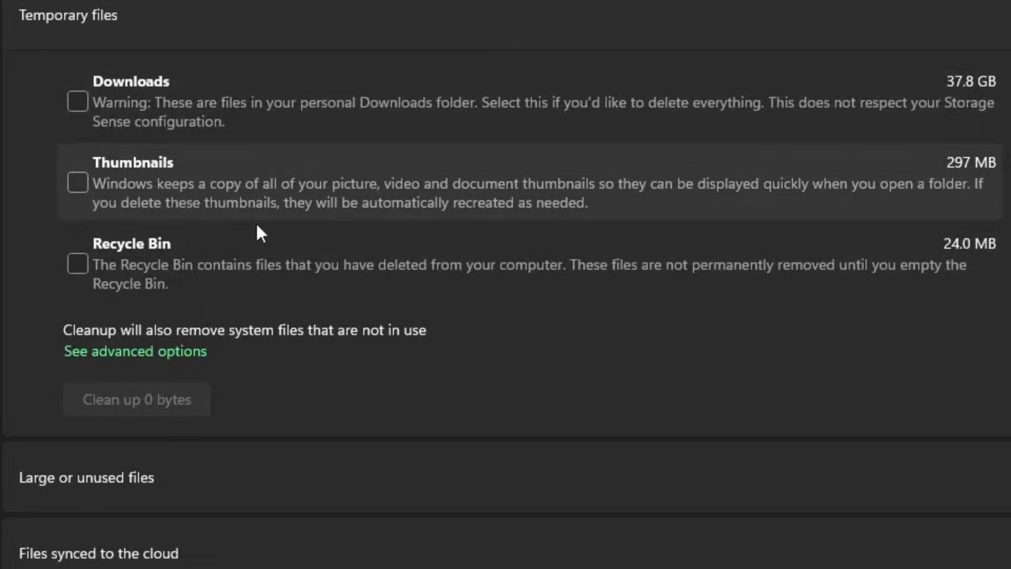
click(174, 357)
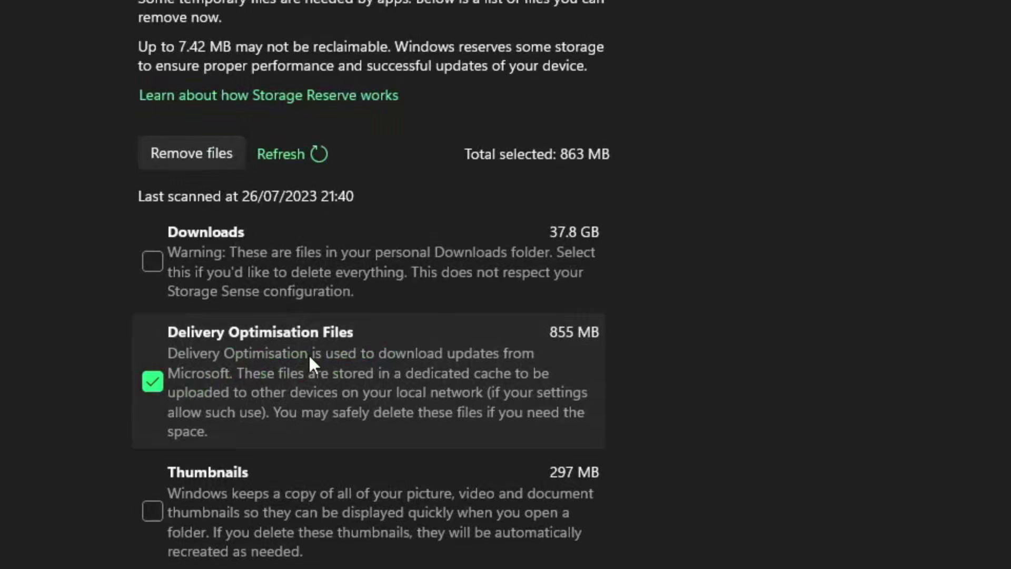
scroll(309, 353, down, 5)
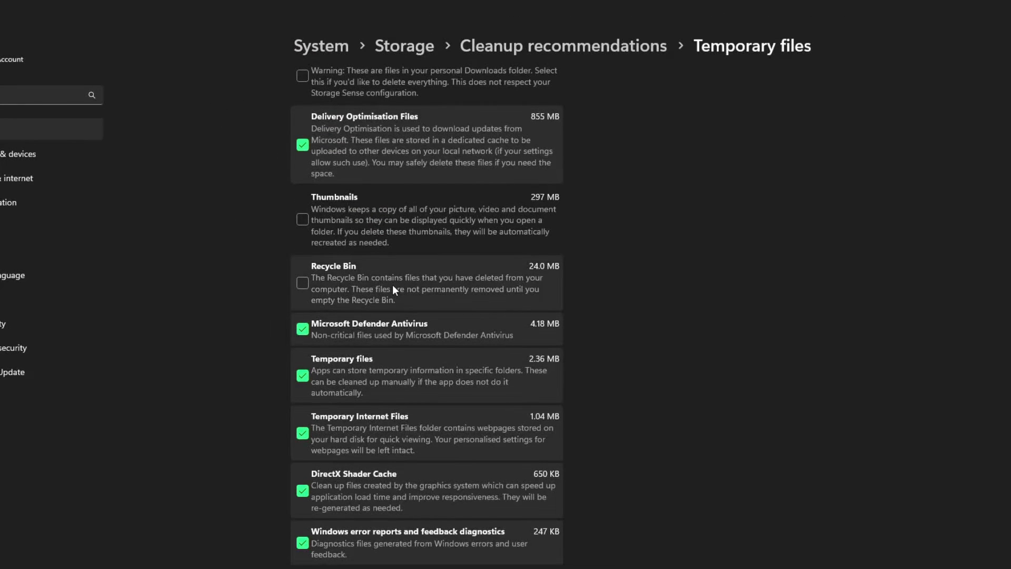
click(389, 243)
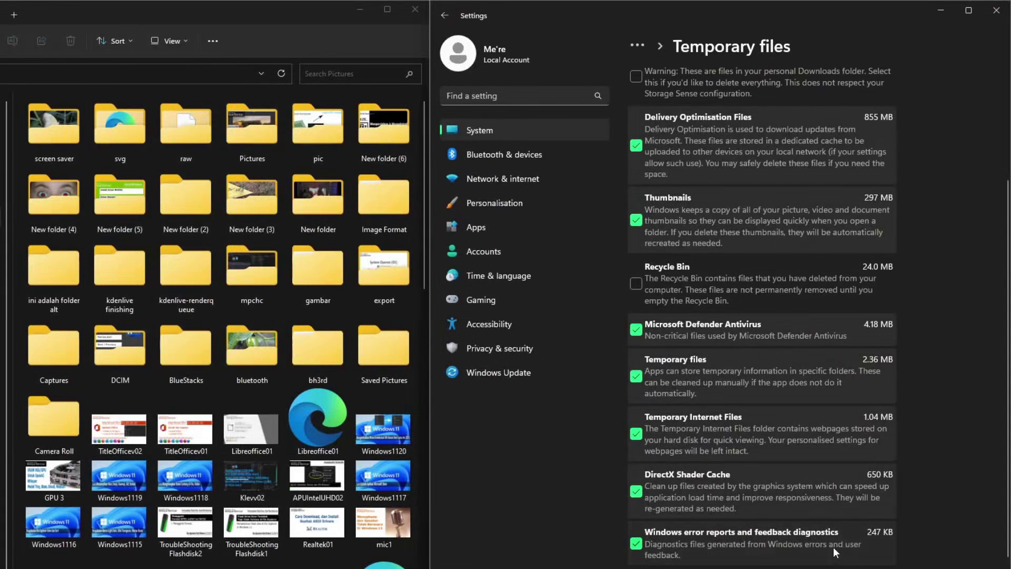
- Check the existing image thumbnails in the Pictures folder and permanently remove the selected temporary files
scroll(833, 546, up, 3)
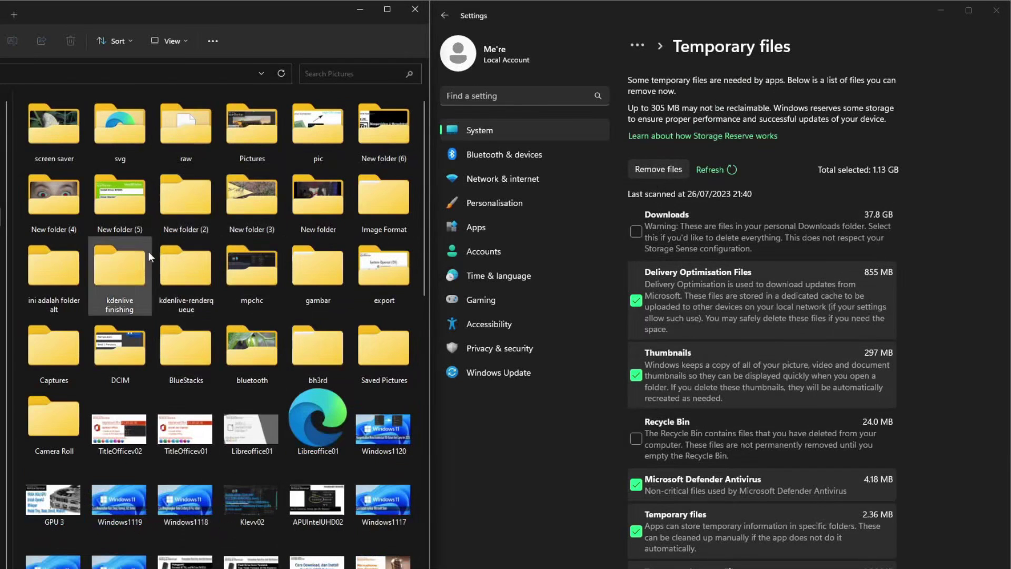
click(300, 523)
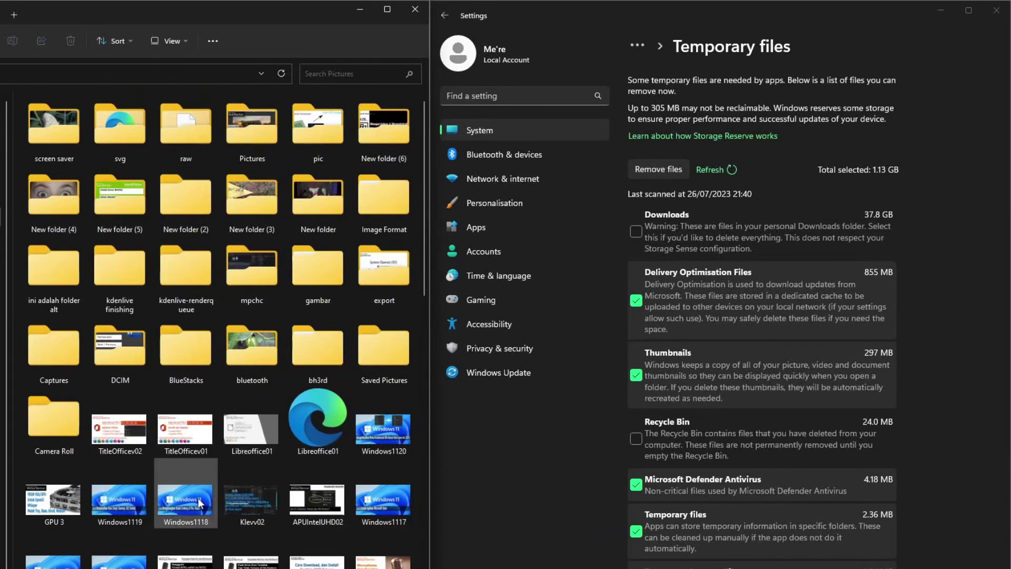
scroll(199, 503, down, 3)
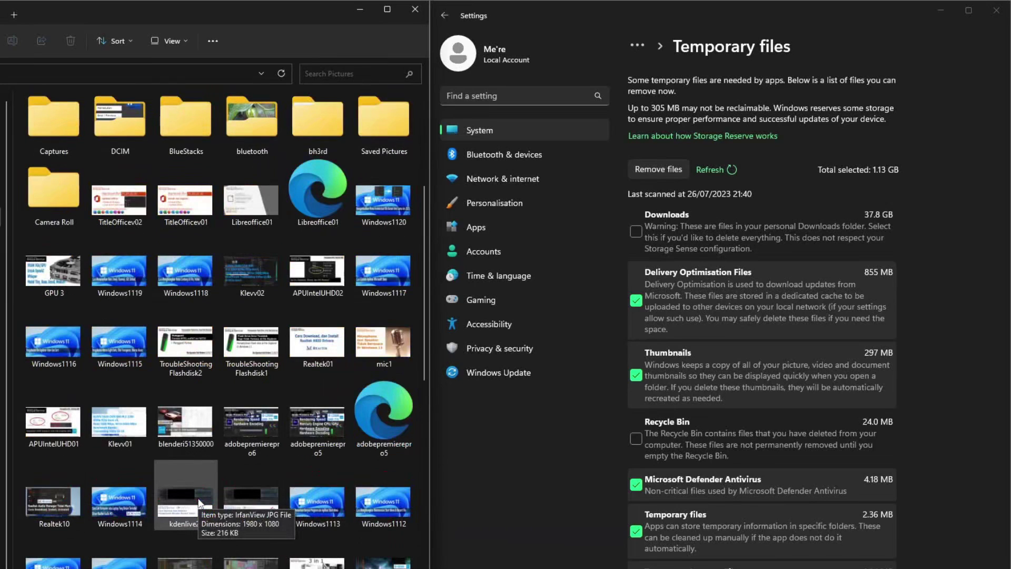
click(653, 169)
click(676, 347)
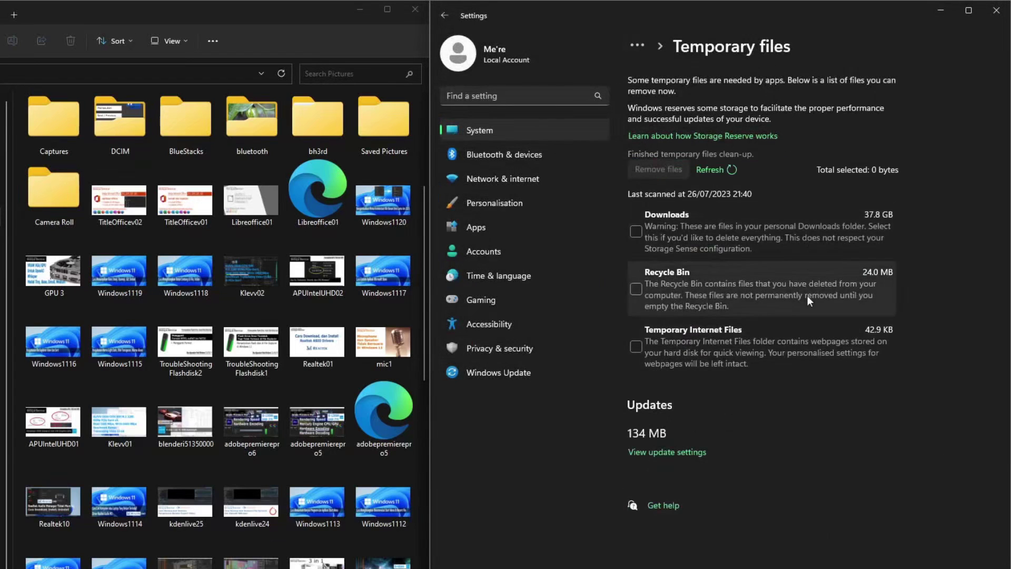
- Browse the Pictures folder so its image thumbnails regenerate, and rescan the temporary files
scroll(170, 206, down, 6)
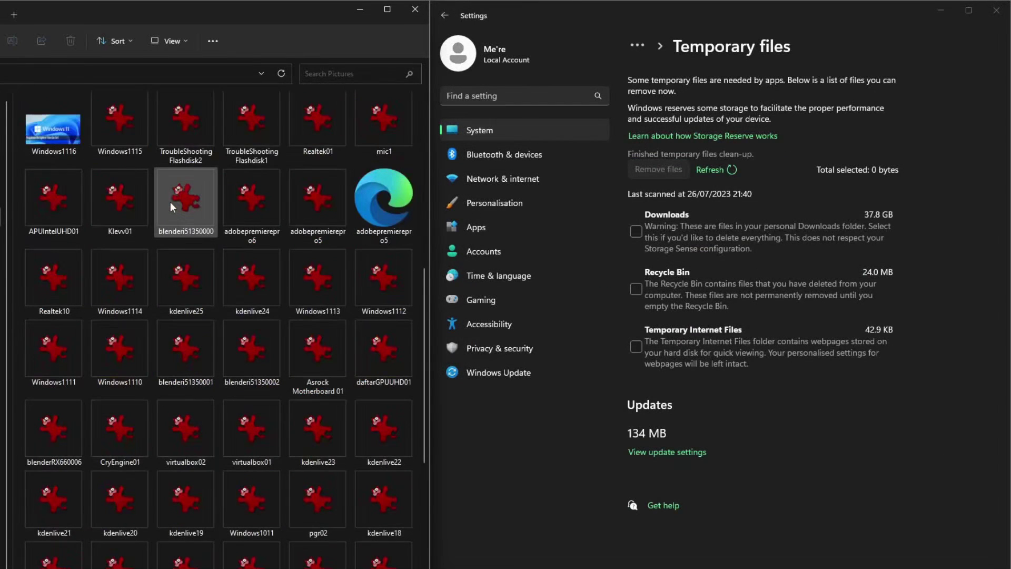
scroll(170, 205, down, 2)
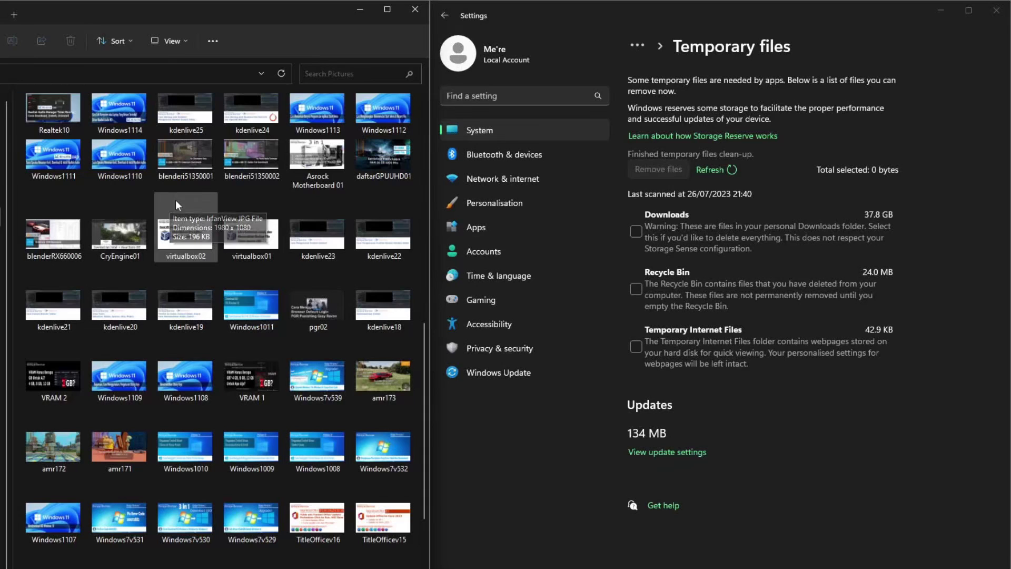
click(713, 169)
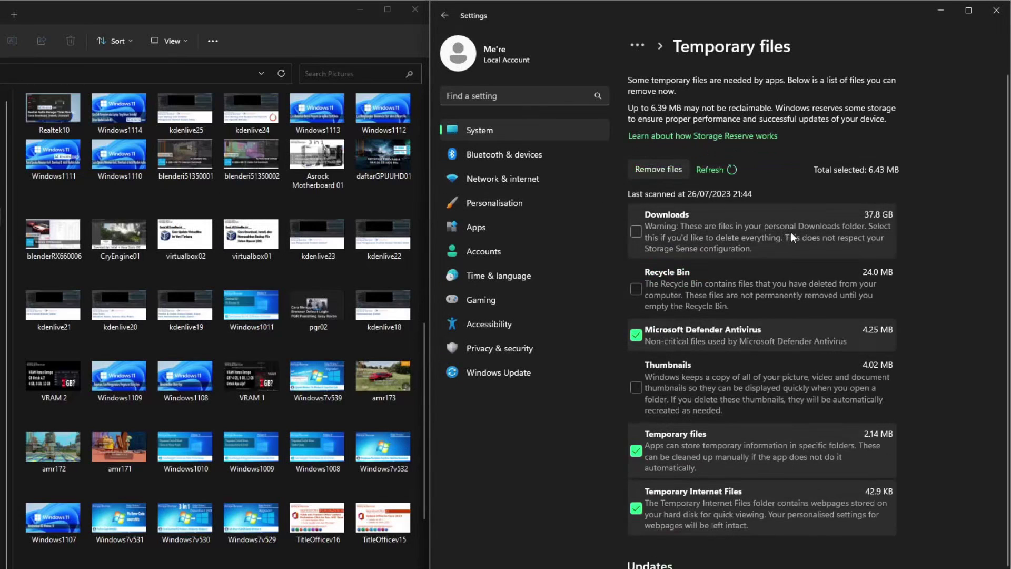
- Mark Thumbnails and permanently remove the selected temporary files, with the drive overview of This PC open in File Explorer
click(743, 394)
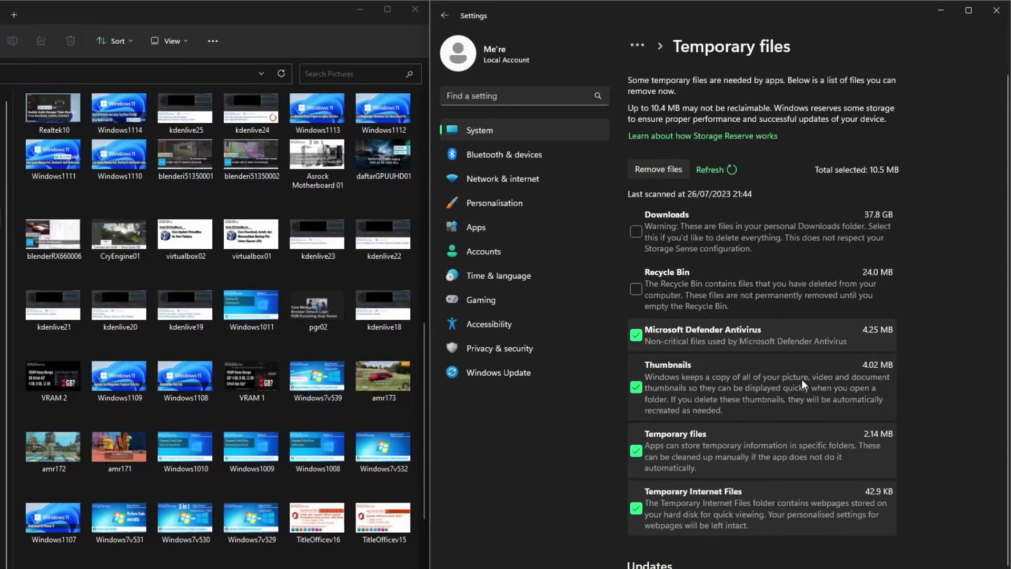
click(651, 170)
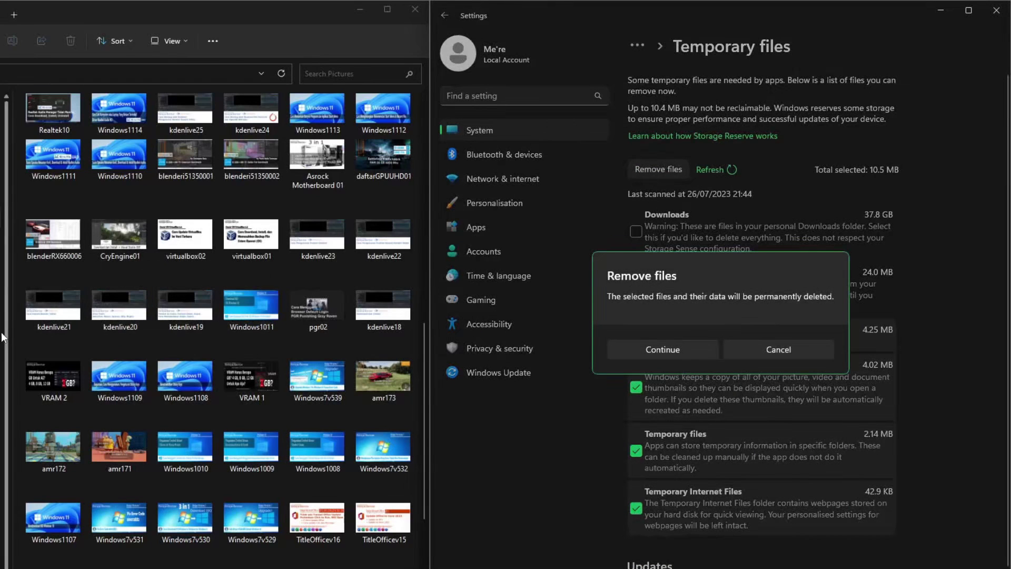
key(super+e)
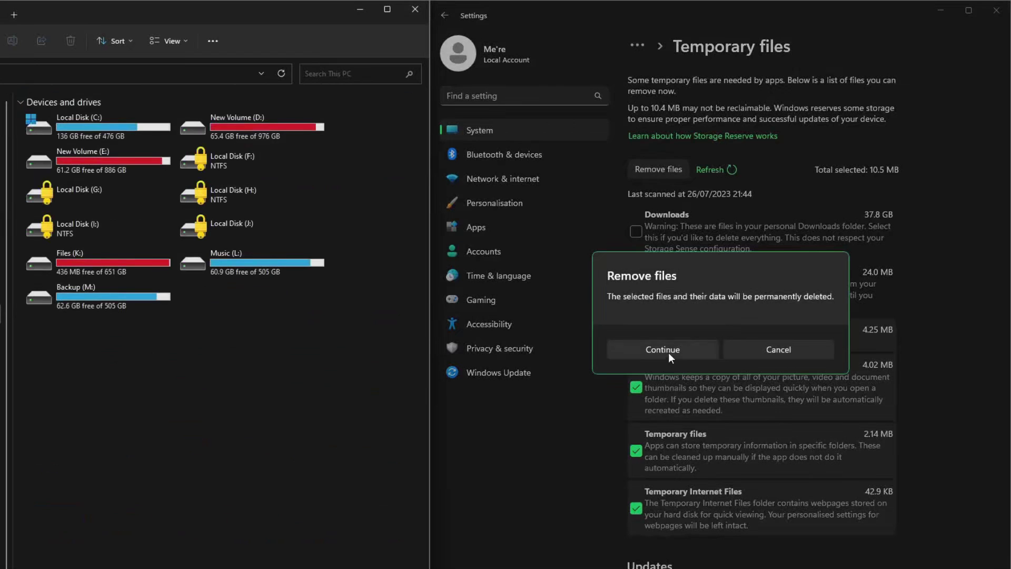
click(663, 348)
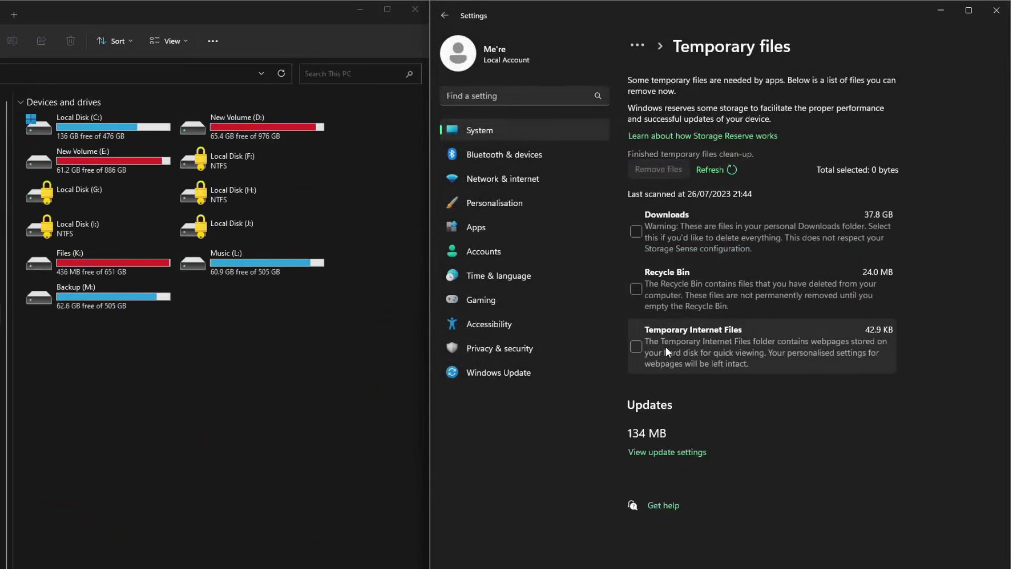
- Rescan the temporary files before and after browsing the Pictures folder to regenerate its thumbnails
click(730, 171)
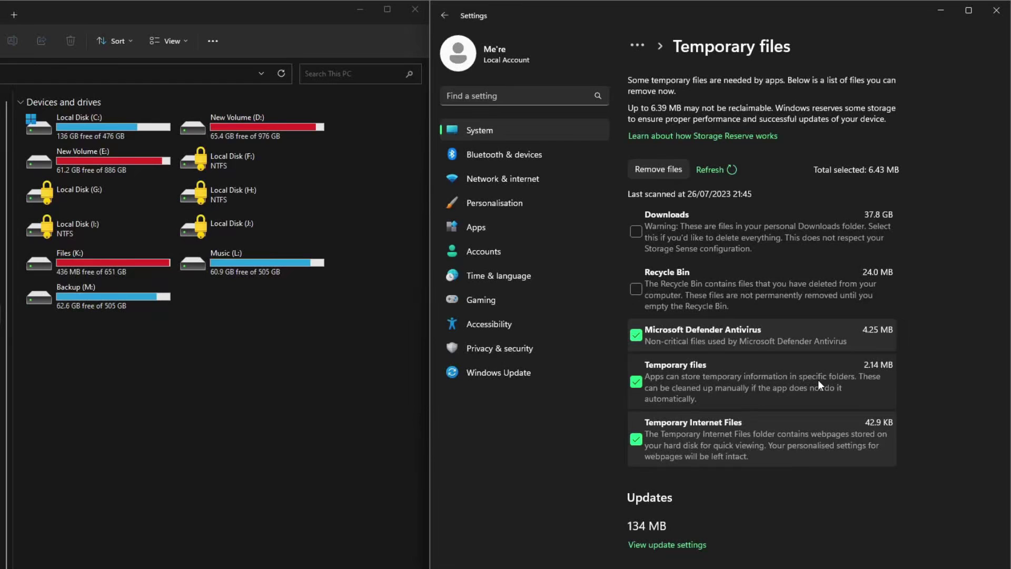
click(1, 216)
scroll(197, 260, down, 5)
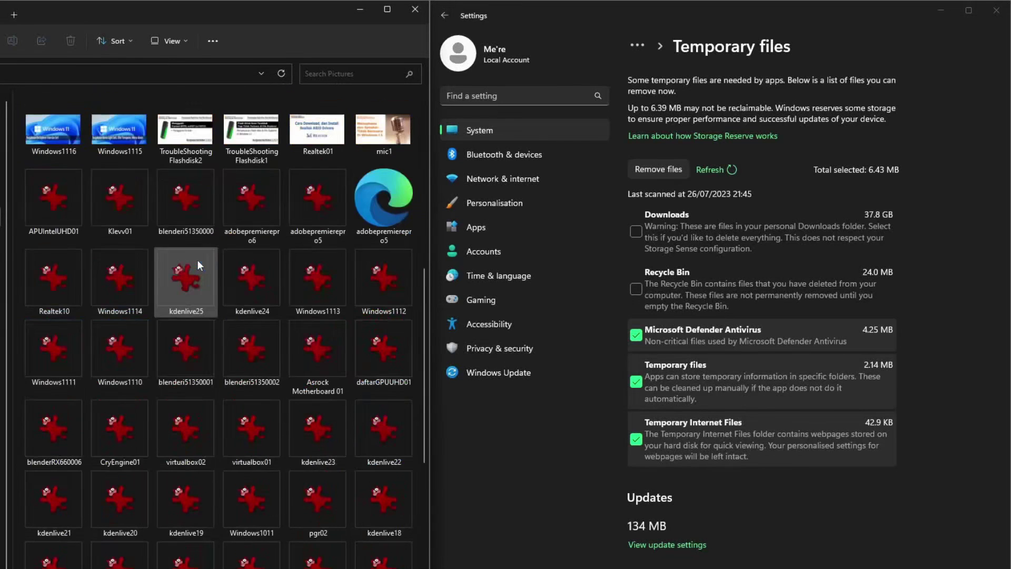
scroll(197, 260, down, 5)
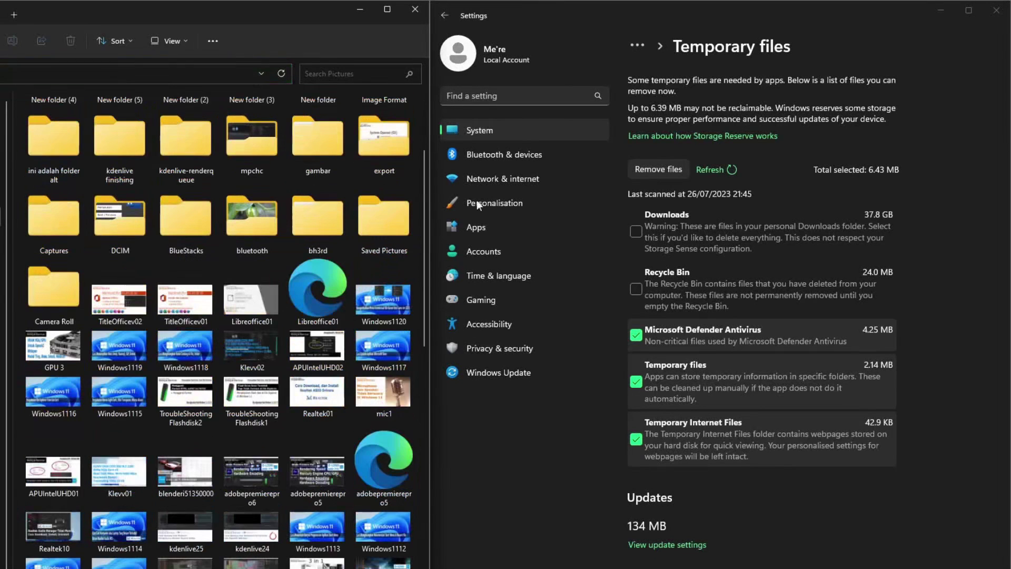
click(728, 170)
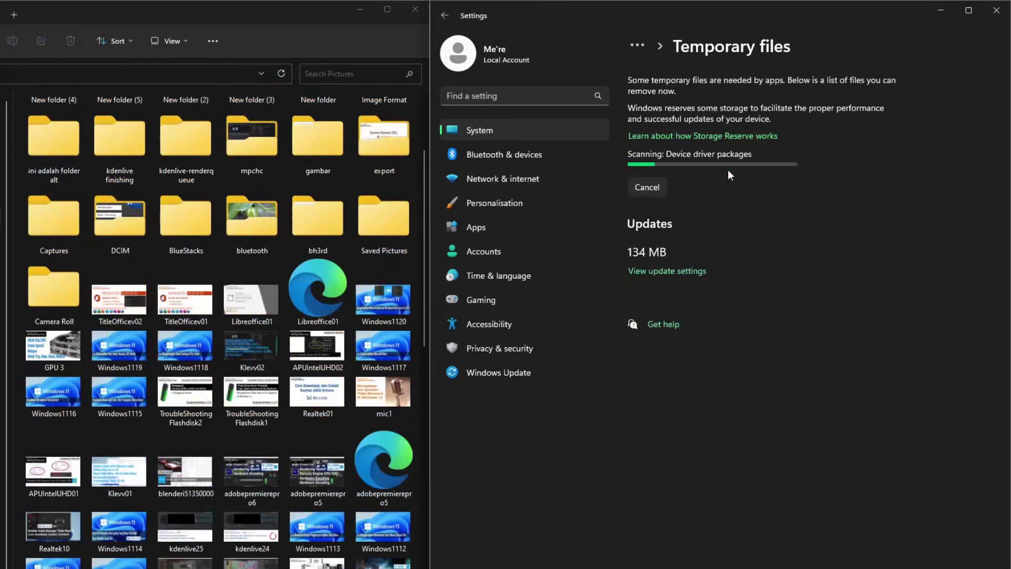